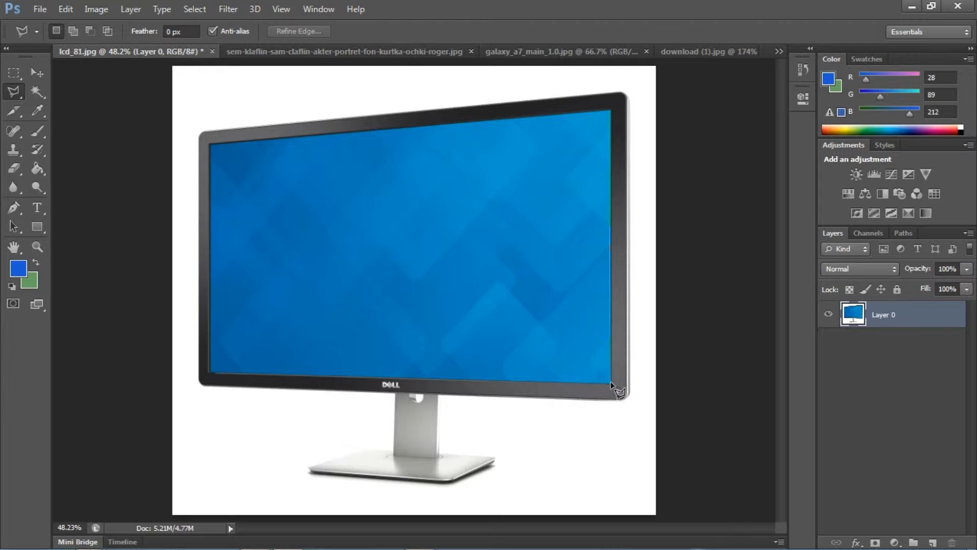
# Step: Outline the monitor's blue screen area with a four-cornered Polygonal Lasso selection
pyautogui.click(612, 383)
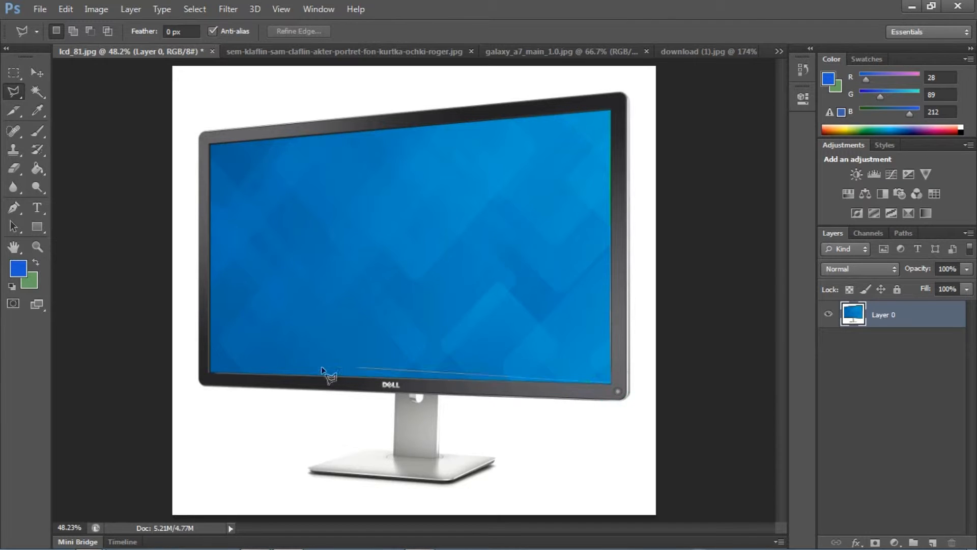
pyautogui.click(209, 373)
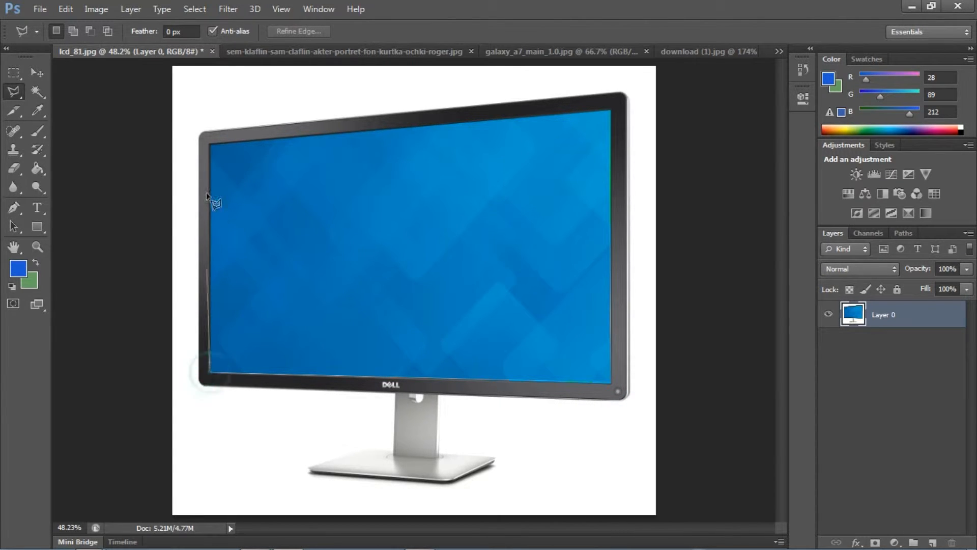
pyautogui.click(209, 145)
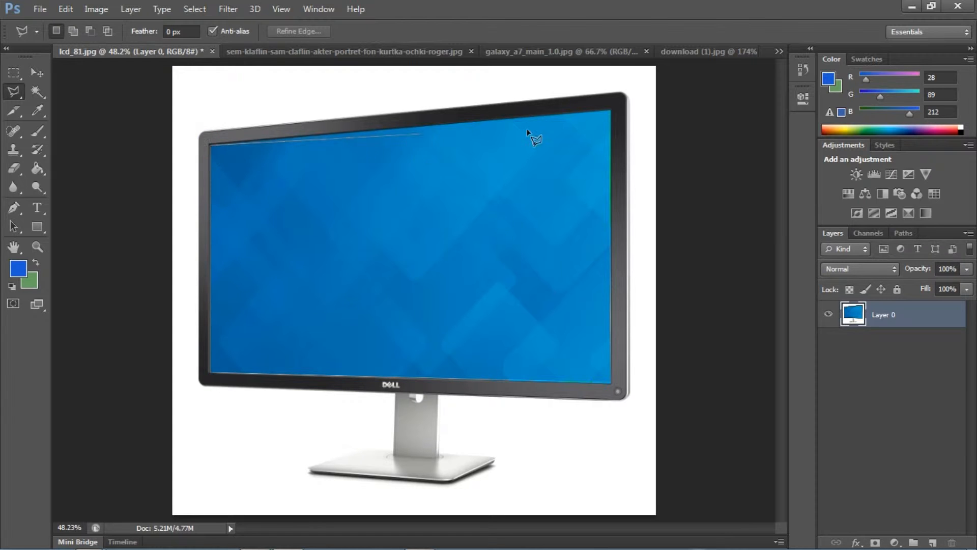
pyautogui.click(610, 110)
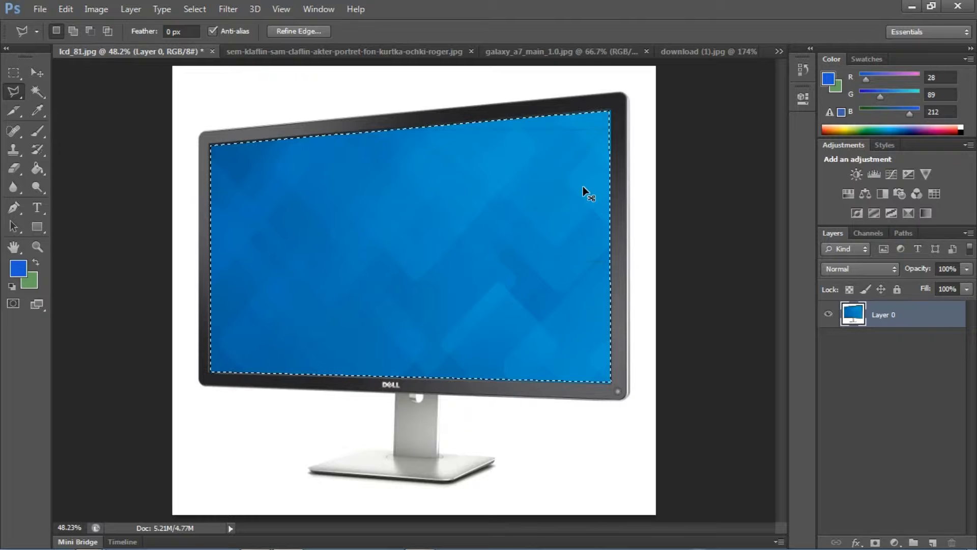
# Step: Add an empty new layer above the monitor image and clear the screen selection
pyautogui.hotkey('ctrl', 'shift', 'n')
pyautogui.click(611, 168)
pyautogui.hotkey('ctrl', 'd')
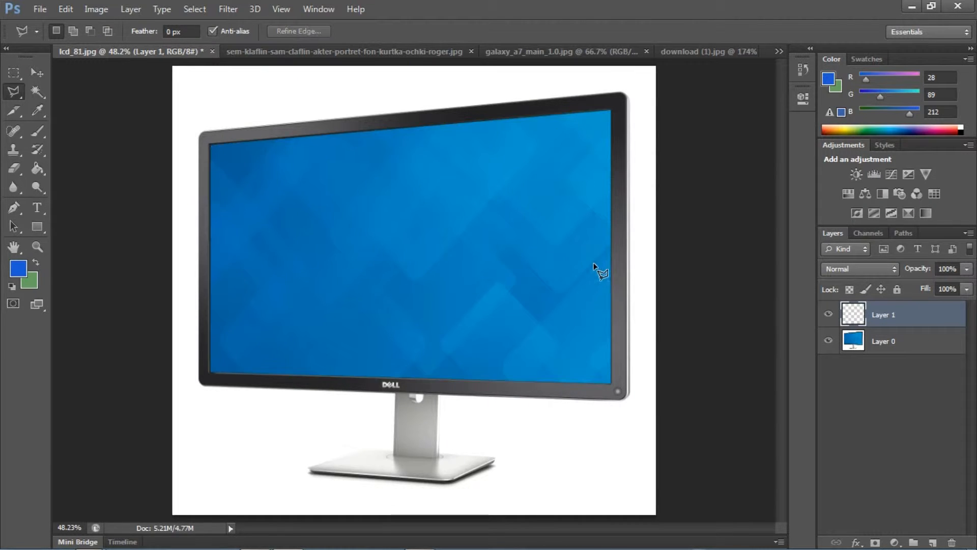
# Step: Bring the portrait image of the man in sunglasses into the lcd_81.jpg document with the Move tool
pyautogui.click(44, 73)
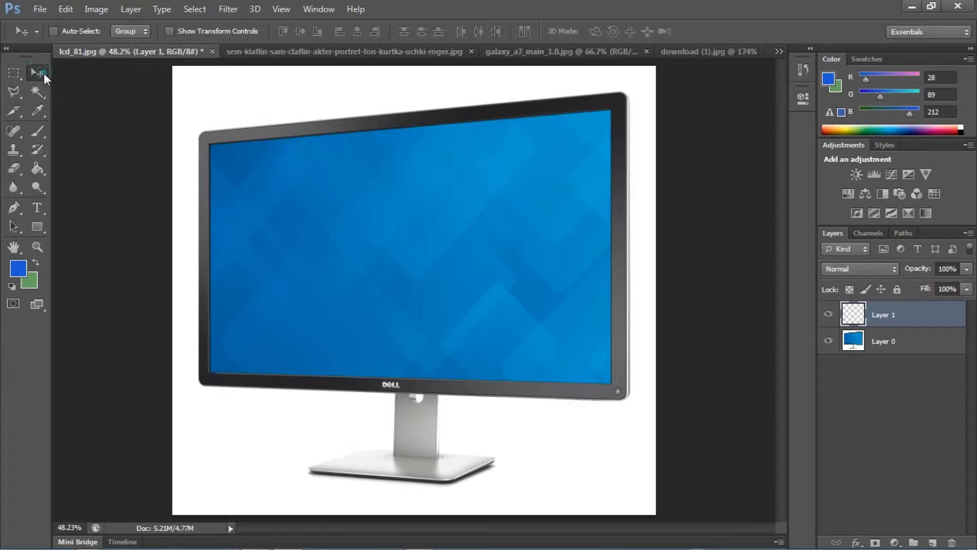
pyautogui.click(280, 55)
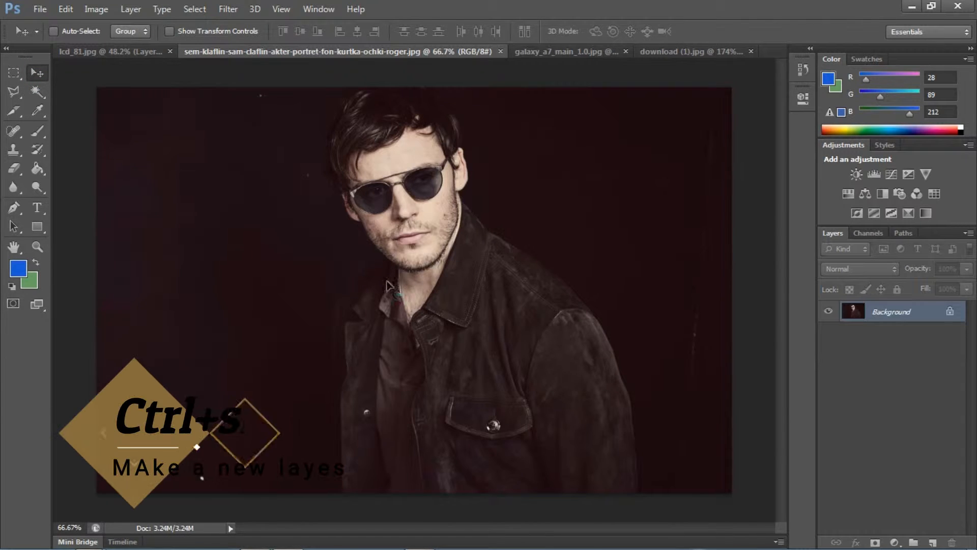
pyautogui.moveTo(159, 52); pyautogui.dragTo(490, 243)
# Step: Position the portrait over the monitor at 58% layer opacity, then restore its opacity to 100%
pyautogui.click(967, 269)
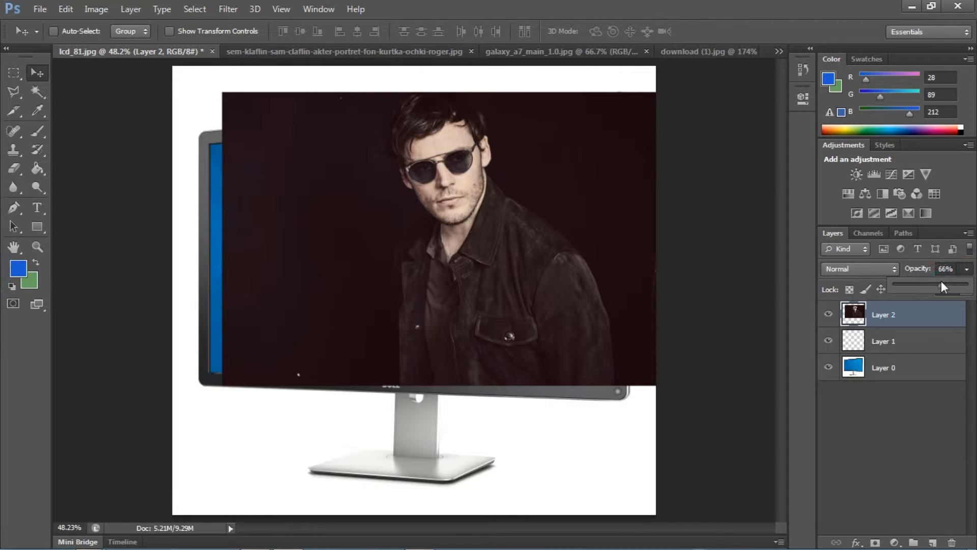
pyautogui.moveTo(942, 283); pyautogui.dragTo(848, 290)
pyautogui.moveTo(537, 295)
pyautogui.mouseDown()
pyautogui.moveTo(532, 285)
pyautogui.moveTo(519, 291)
pyautogui.moveTo(528, 297)
pyautogui.mouseUp()
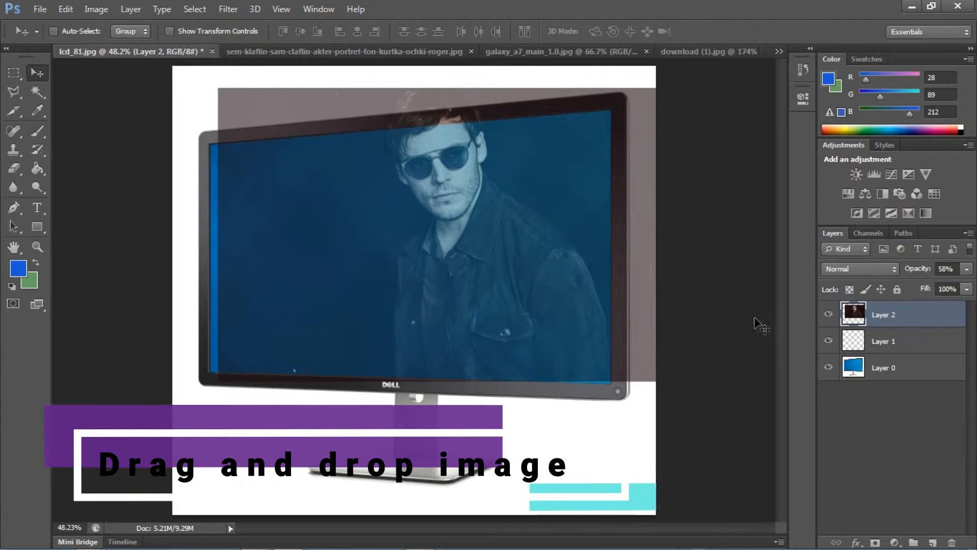
pyautogui.click(966, 269)
pyautogui.moveTo(940, 285); pyautogui.dragTo(974, 289)
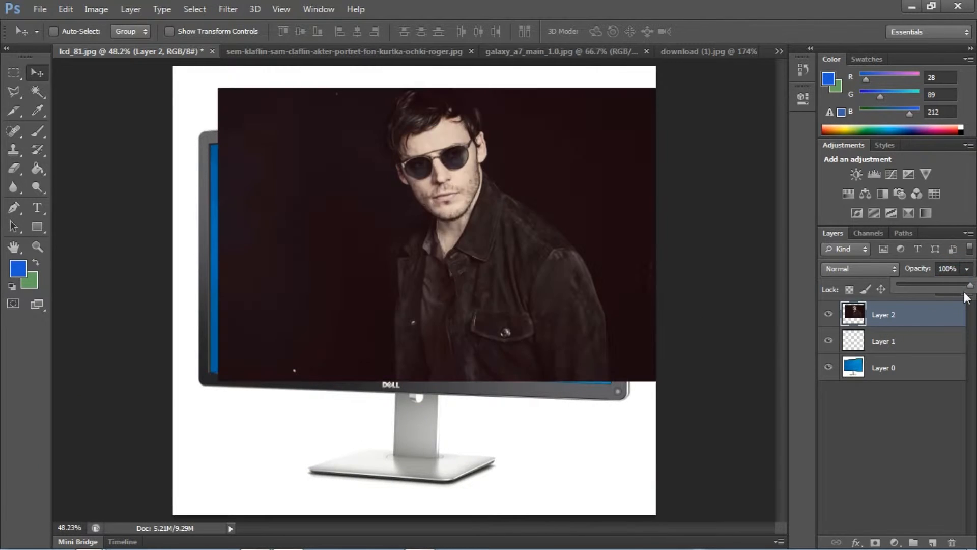
# Step: Convert the portrait layer to a smart object and scale it proportionally to 113.06%
pyautogui.click(929, 320)
pyautogui.rightClick(927, 315)
pyautogui.click(661, 181)
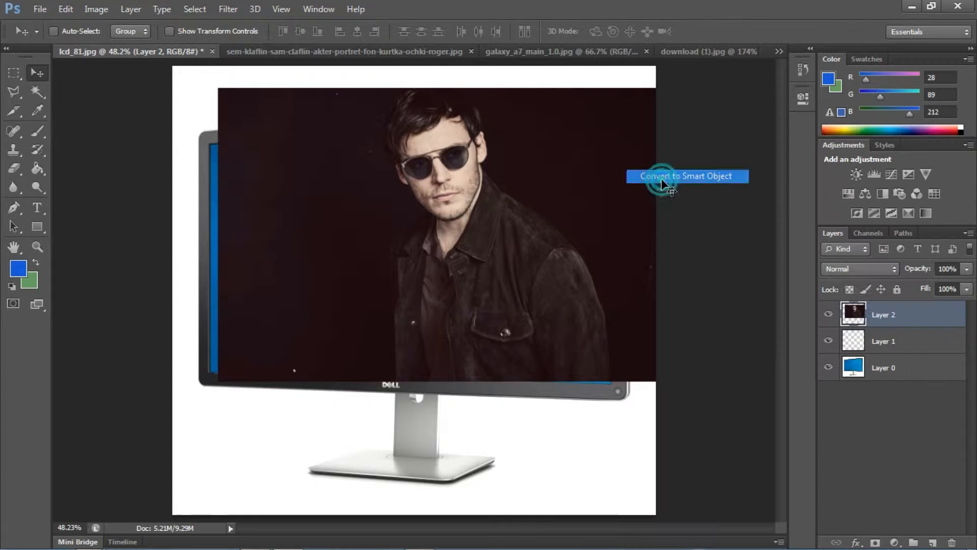
pyautogui.hotkey('ctrl', 't')
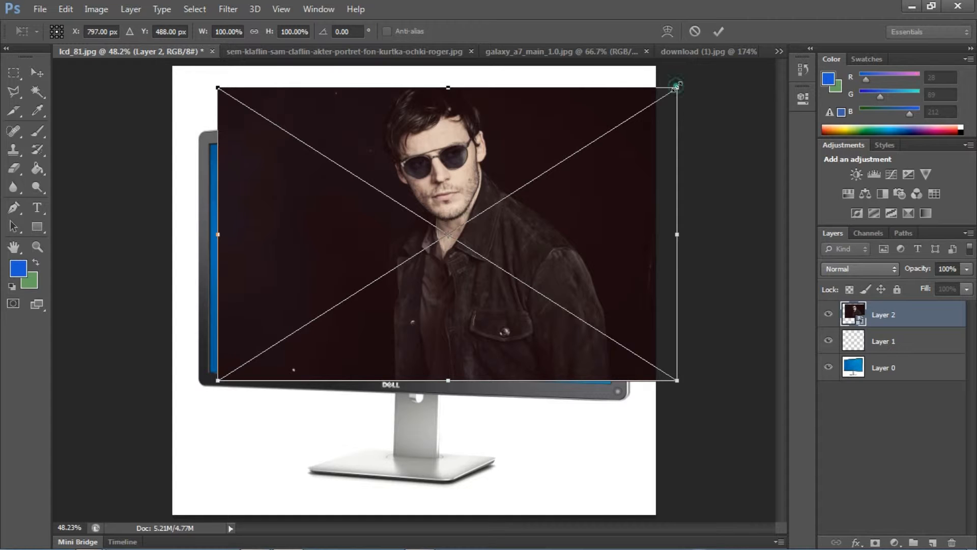
pyautogui.moveTo(678, 86); pyautogui.dragTo(708, 68)
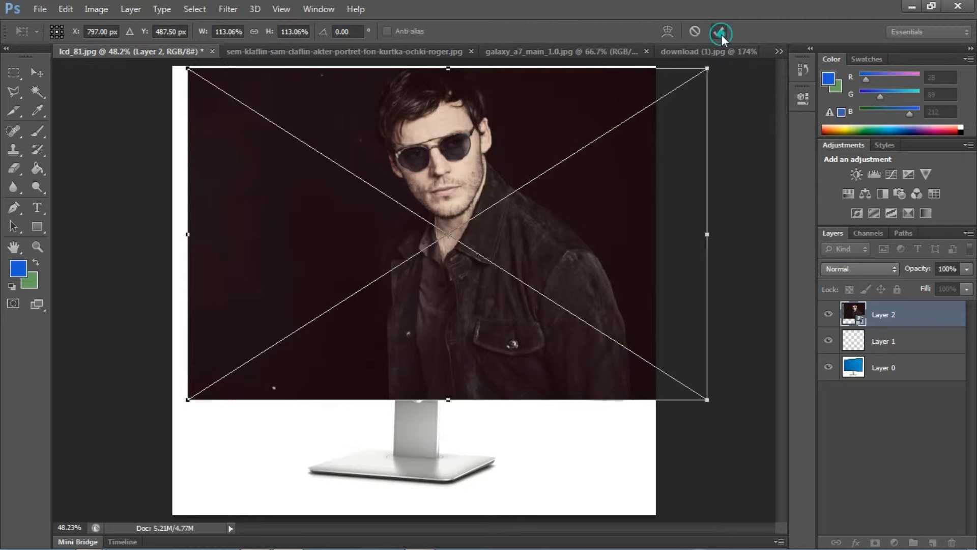
pyautogui.click(720, 32)
# Step: Shift the enlarged portrait slightly up and left over the monitor at reduced opacity, then restore 100% opacity
pyautogui.click(966, 268)
pyautogui.moveTo(967, 284); pyautogui.dragTo(926, 283)
pyautogui.moveTo(582, 288); pyautogui.dragTo(554, 264)
pyautogui.click(963, 269)
pyautogui.moveTo(955, 283); pyautogui.dragTo(972, 283)
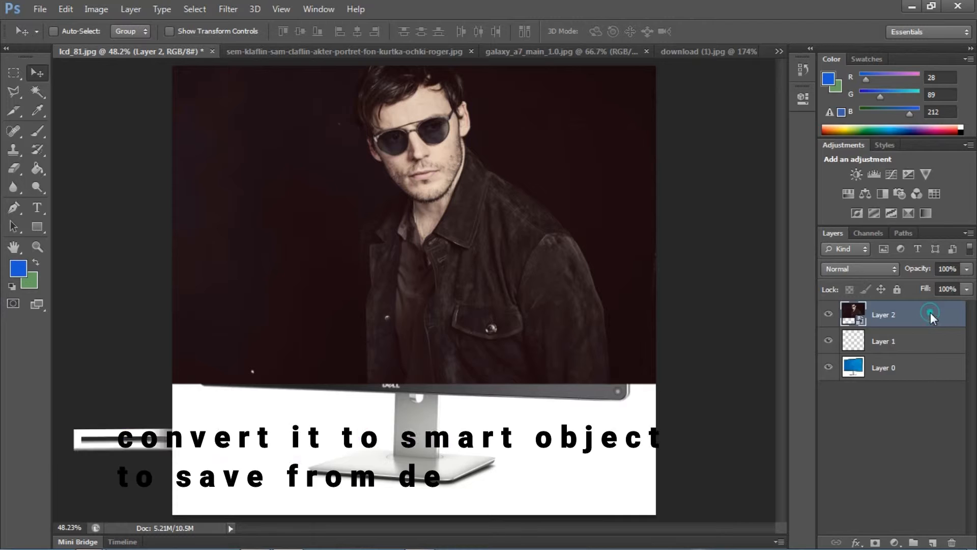
# Step: Rasterize the portrait layer and merge the empty Layer 1 down into the monitor layer
pyautogui.rightClick(931, 312)
pyautogui.click(661, 228)
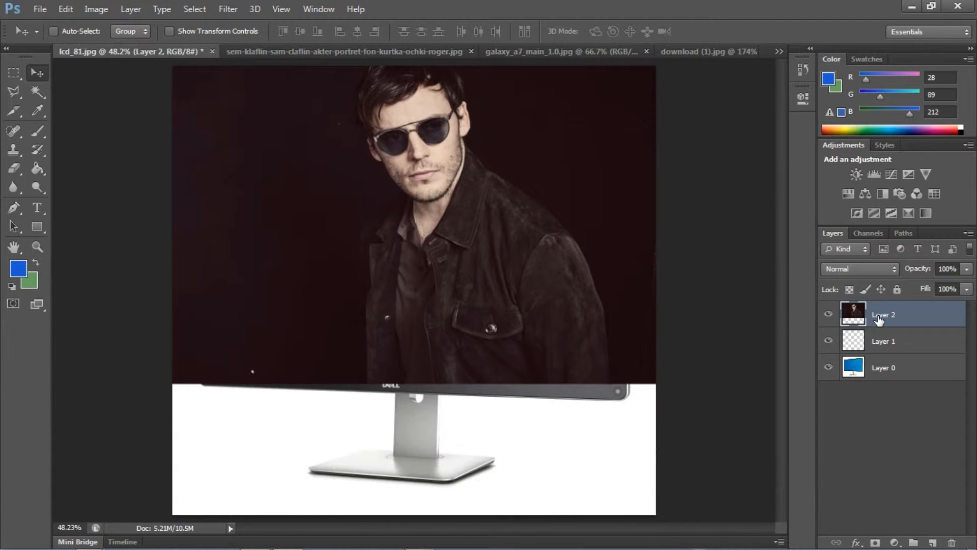
pyautogui.doubleClick(889, 344)
pyautogui.click(897, 316)
pyautogui.click(886, 340)
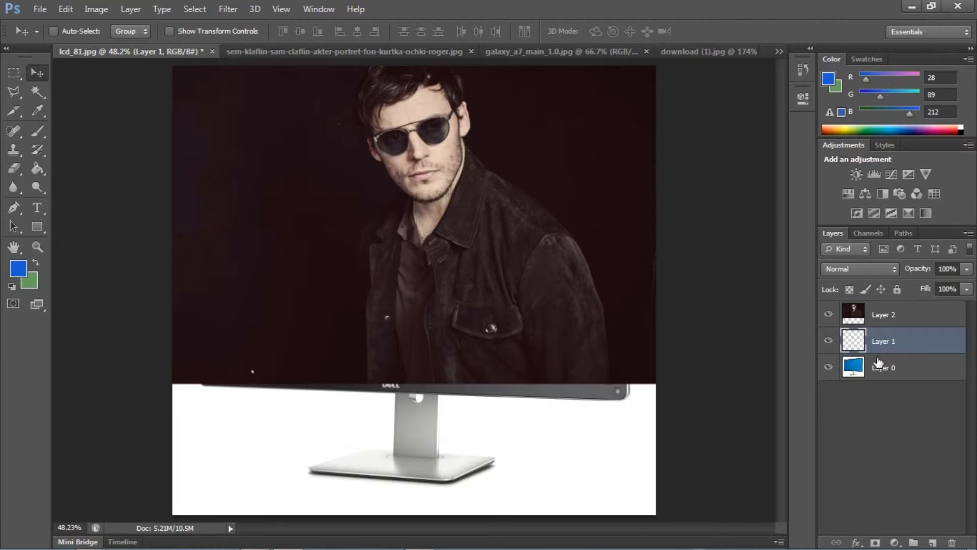
pyautogui.hotkey('ctrl', 'e')
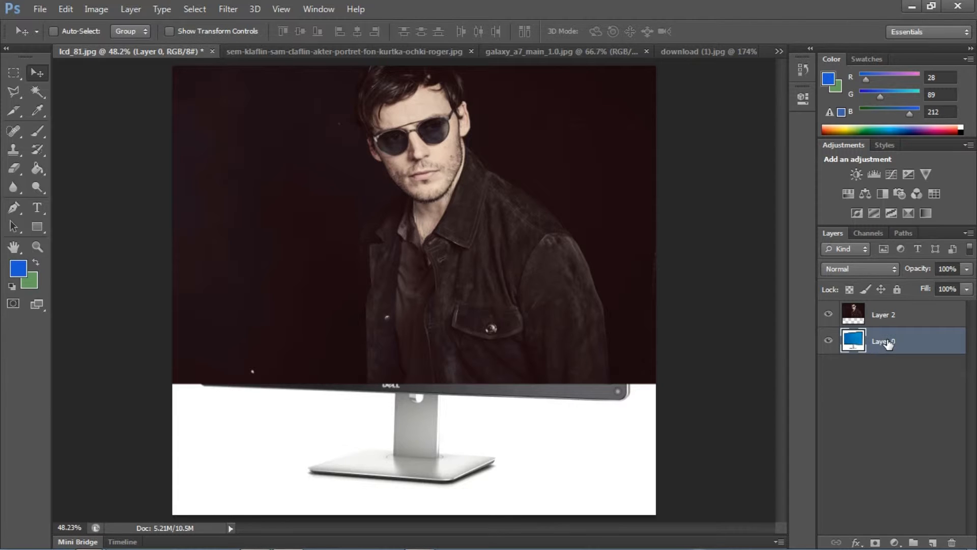
# Step: Hide the portrait layer and select the monitor's screen area corner by corner with the Polygonal Lasso
pyautogui.click(828, 316)
pyautogui.press('l')
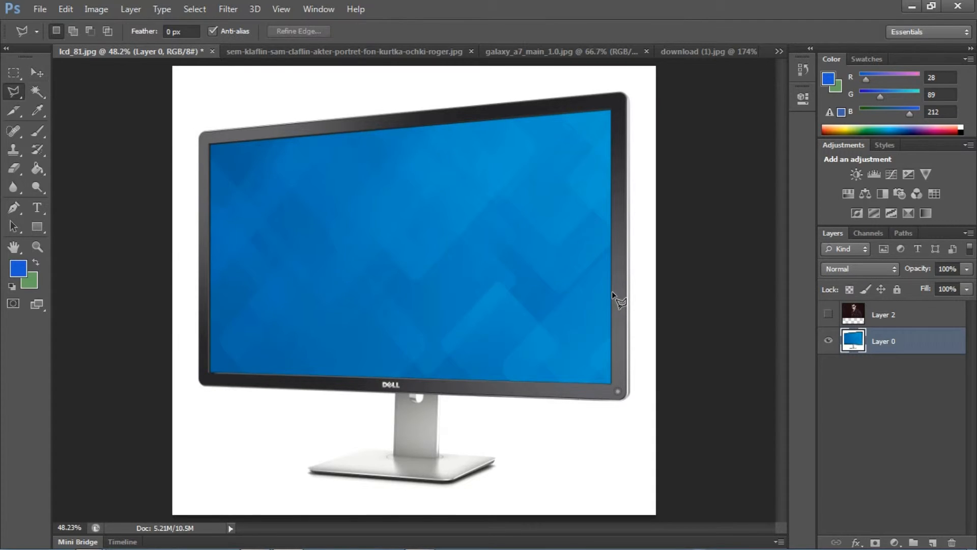
pyautogui.click(610, 111)
pyautogui.click(610, 381)
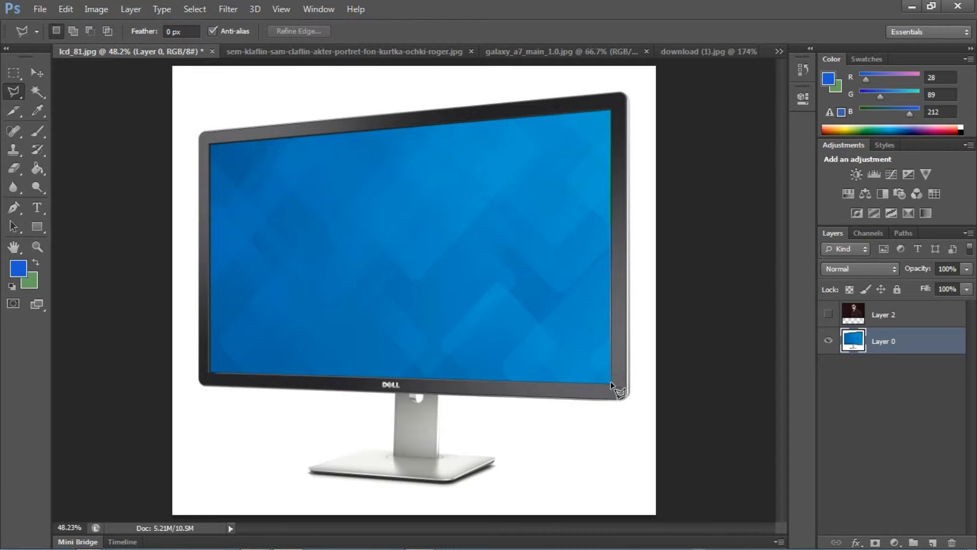
pyautogui.click(210, 373)
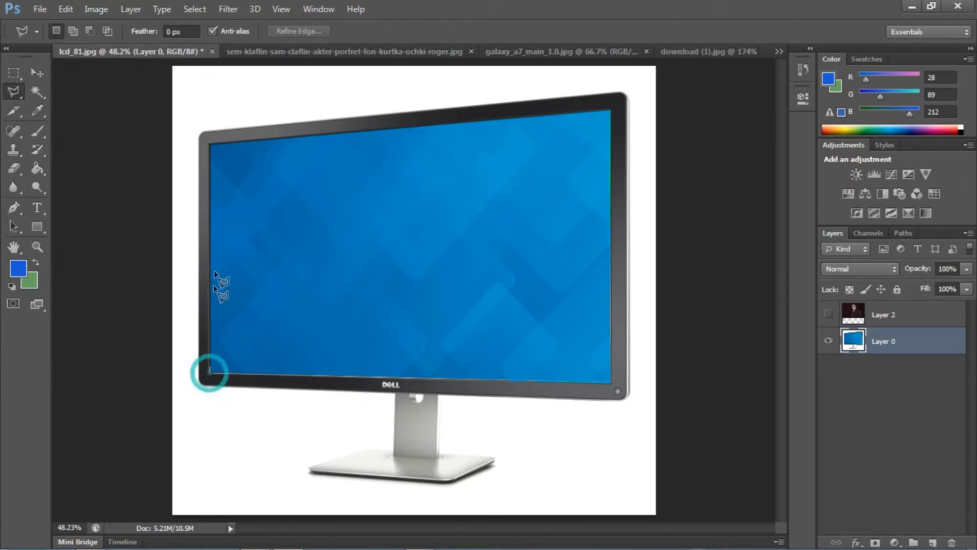
pyautogui.click(209, 145)
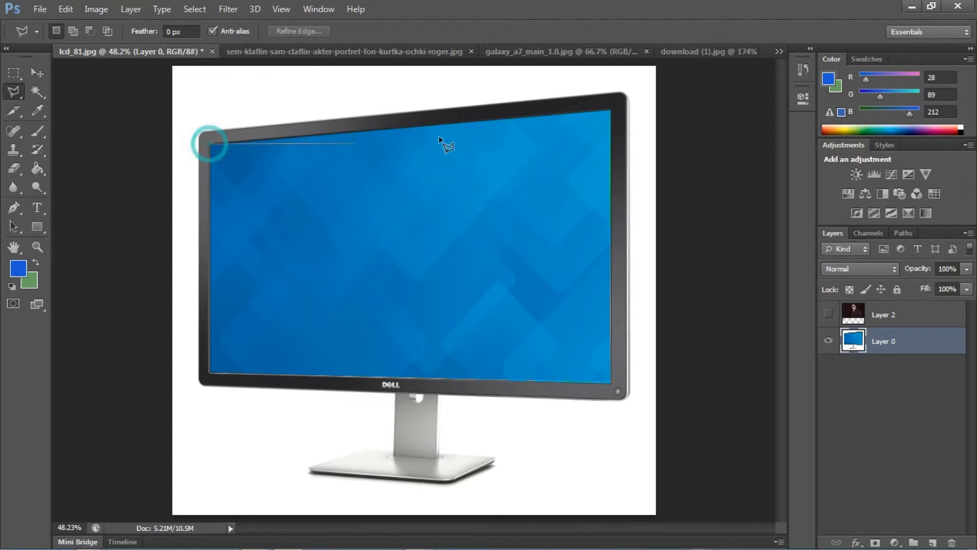
pyautogui.doubleClick(611, 110)
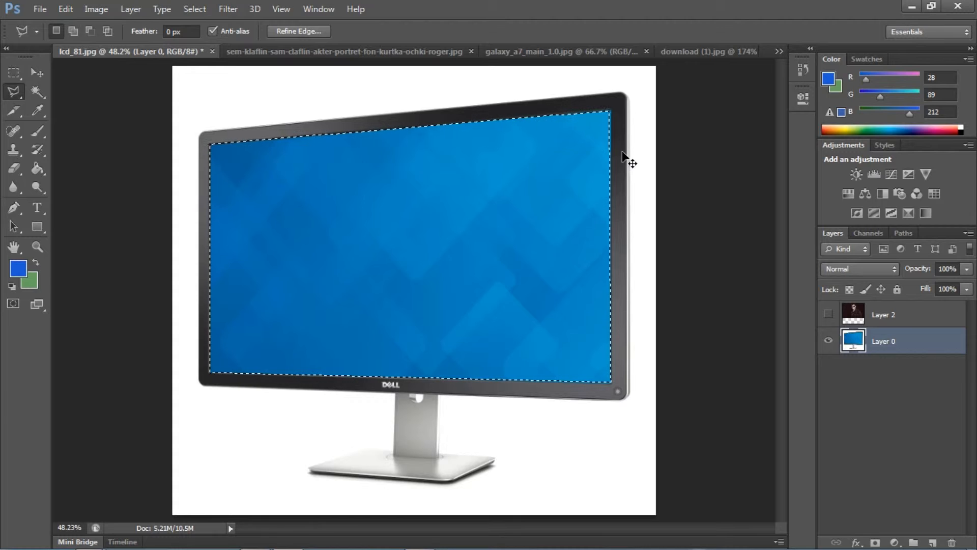
# Step: Add a new layer above the monitor, fill the screen selection with the blue foreground color and deselect
pyautogui.hotkey('ctrl', 'shift', 'n')
pyautogui.press('Return')
pyautogui.press('g')
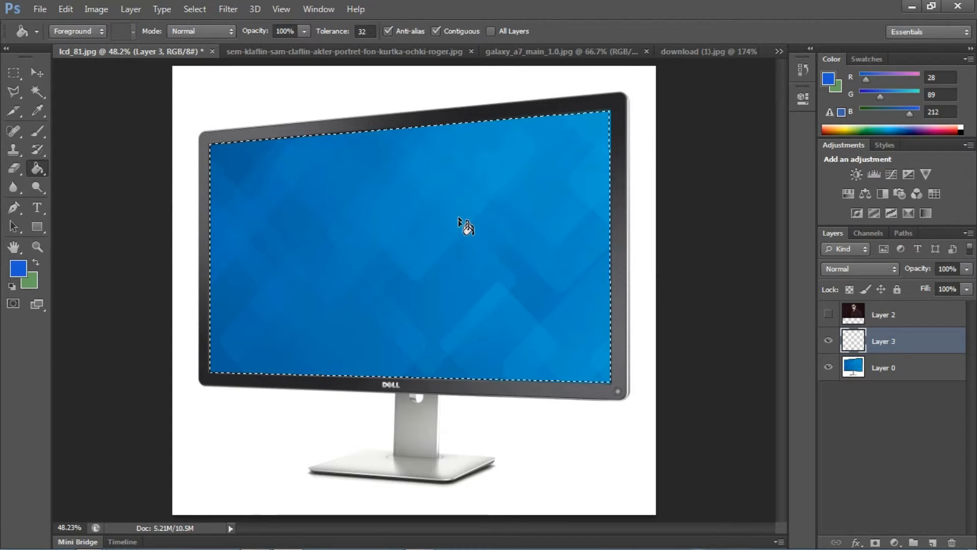
pyautogui.click(459, 229)
pyautogui.hotkey('ctrl', 'd')
# Step: Show the portrait layer again and duplicate it
pyautogui.click(828, 319)
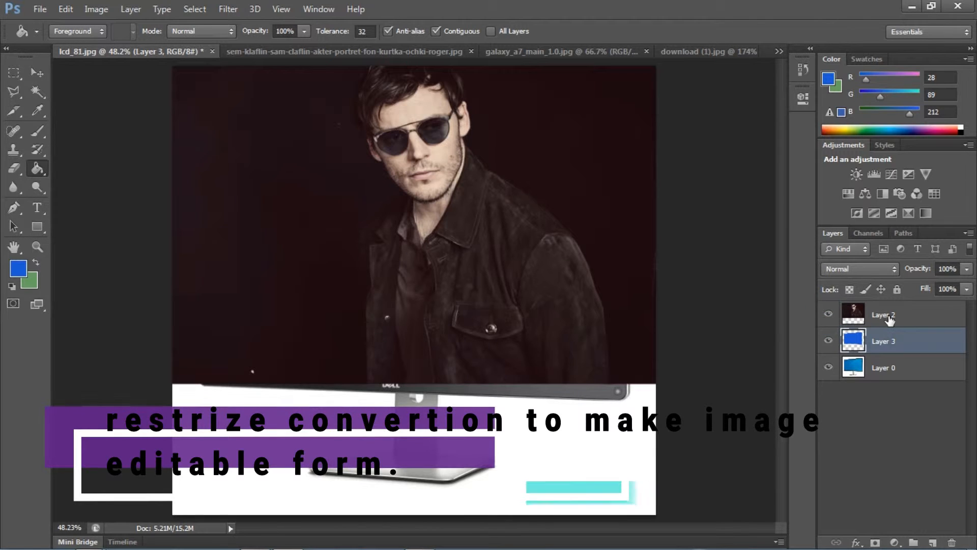
pyautogui.doubleClick(899, 313)
pyautogui.click(945, 313)
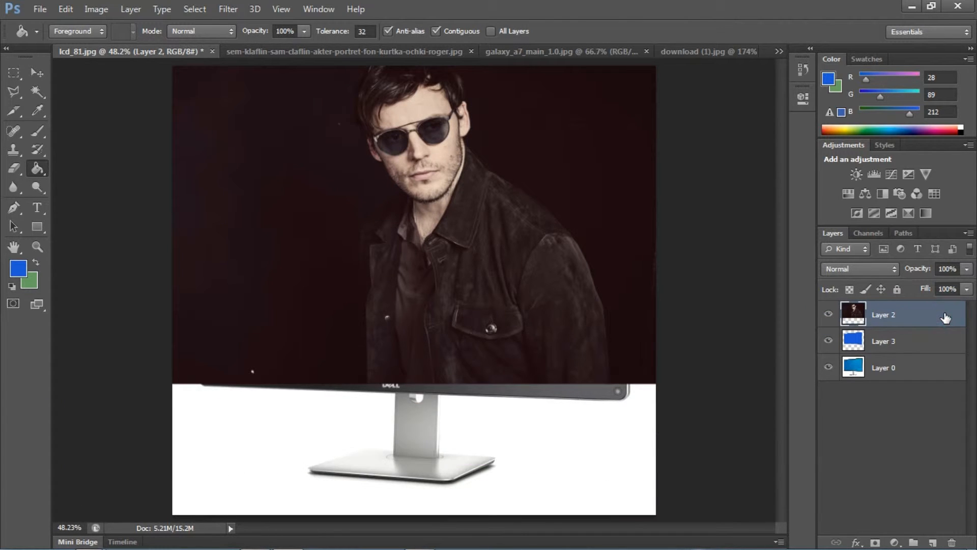
pyautogui.doubleClick(945, 313)
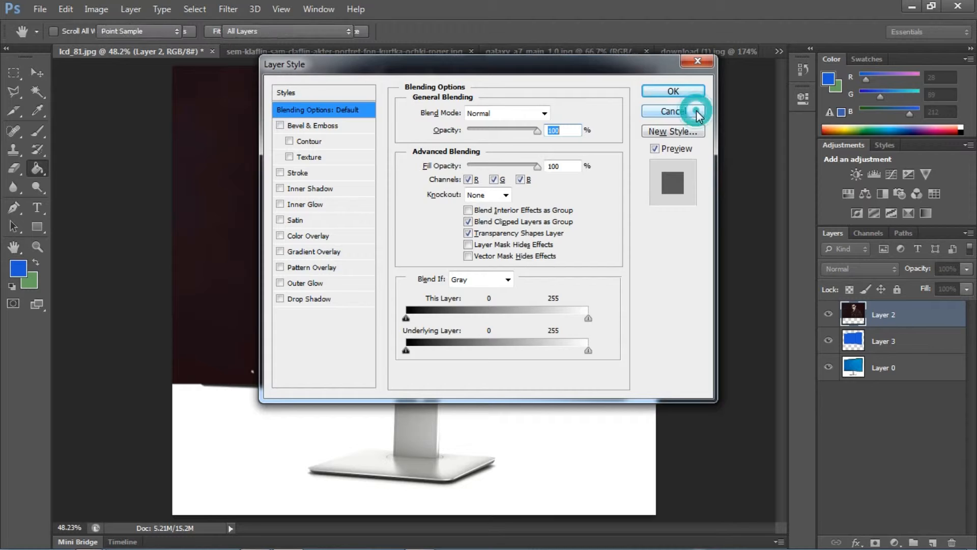
pyautogui.click(695, 110)
pyautogui.hotkey('ctrl', 'j')
# Step: Clip the original portrait layer to the blue screen shape with a clipping mask
pyautogui.click(891, 341)
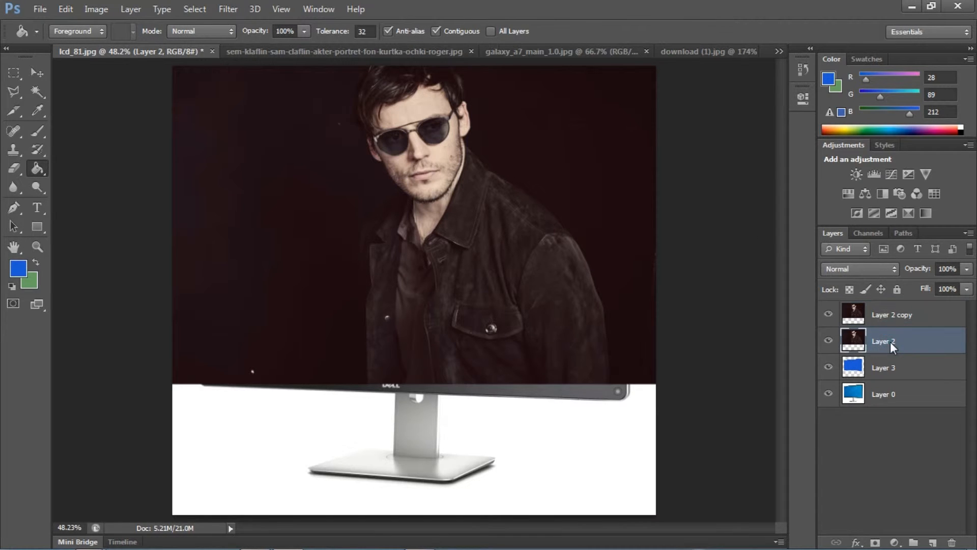
pyautogui.rightClick(891, 341)
pyautogui.click(667, 255)
# Step: Add a layer mask to the portrait copy and fill the mask with black
pyautogui.doubleClick(894, 313)
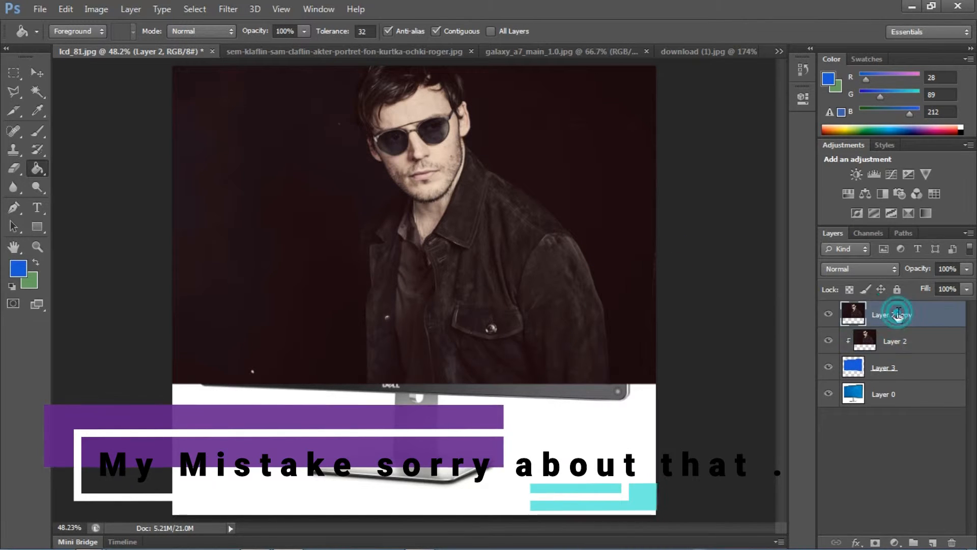
pyautogui.press('Return')
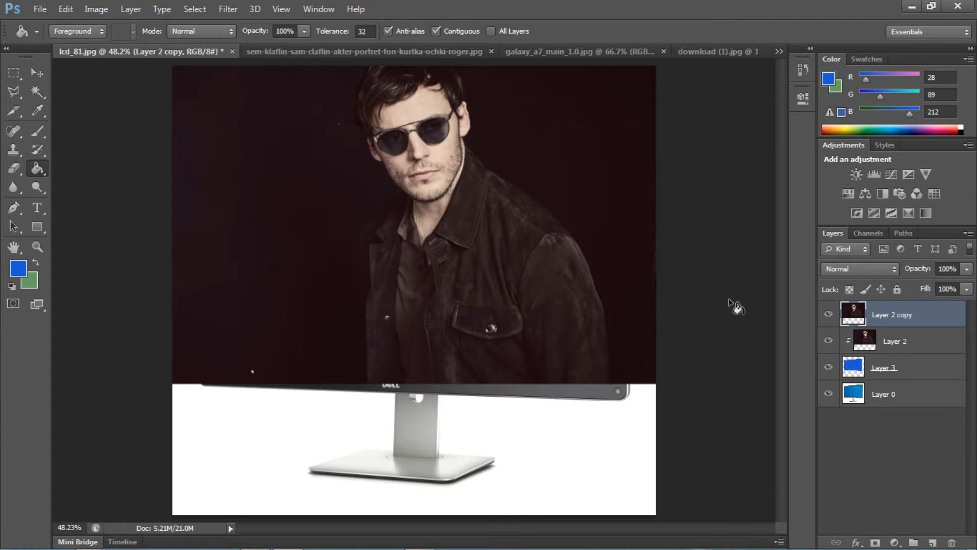
pyautogui.click(875, 543)
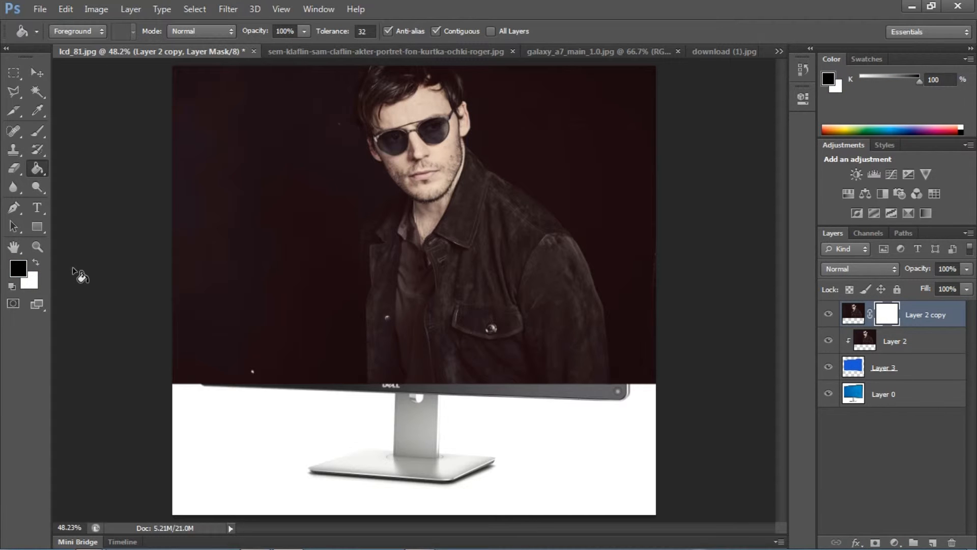
pyautogui.click(405, 240)
# Step: Brush white on the portrait copy's mask to reveal the head above the monitor, and black to hide surplus background around the hair
pyautogui.click(37, 131)
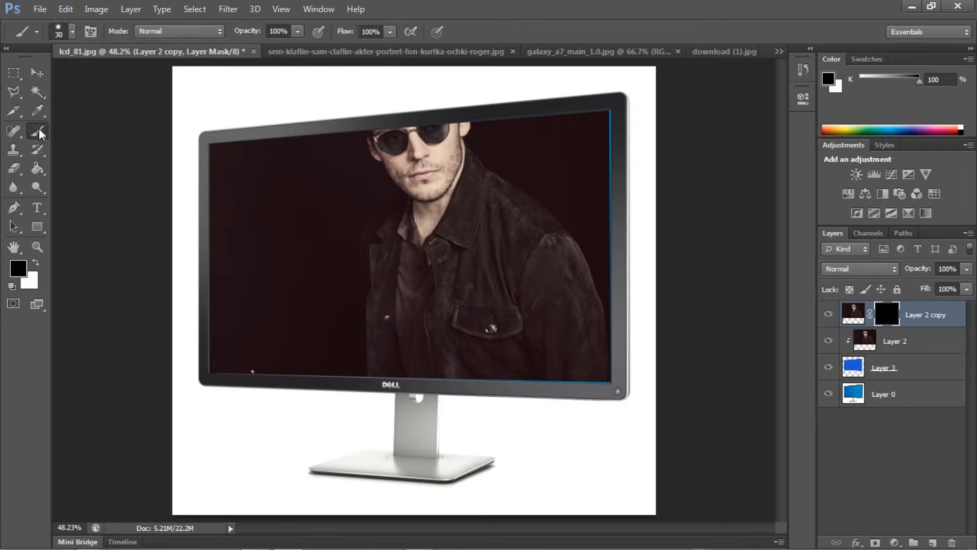
pyautogui.click(36, 262)
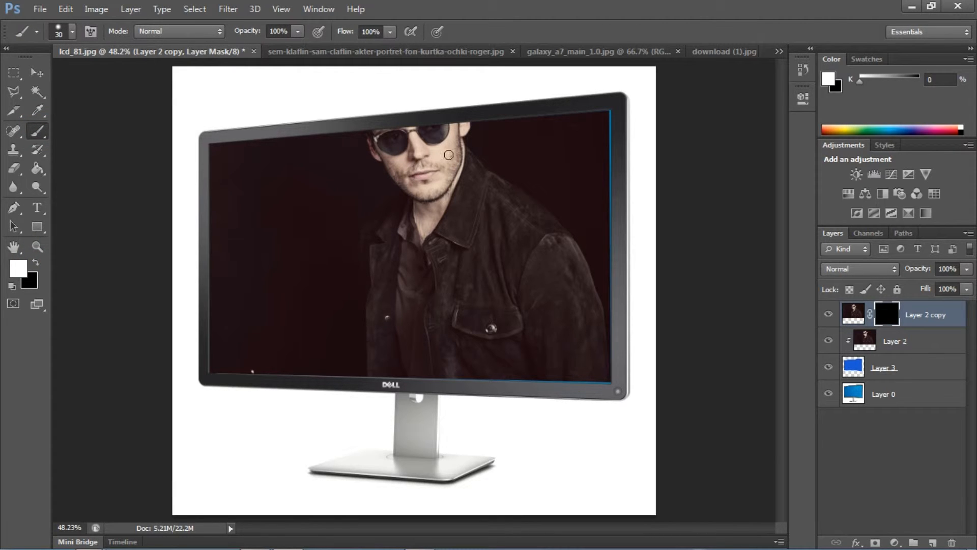
pyautogui.click(459, 130)
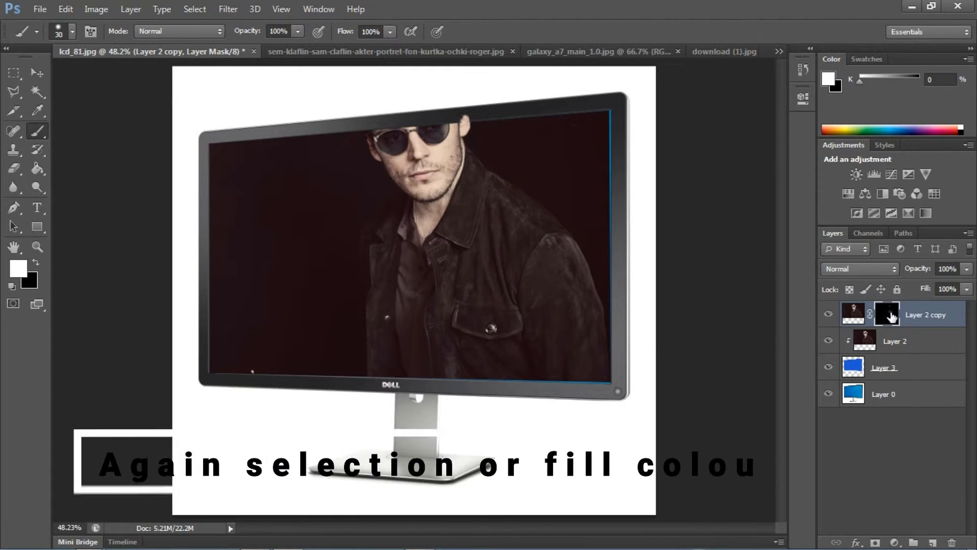
pyautogui.click(803, 69)
pyautogui.click(762, 89)
pyautogui.moveTo(426, 119); pyautogui.dragTo(461, 108)
pyautogui.moveTo(404, 124)
pyautogui.mouseDown()
pyautogui.moveTo(433, 110)
pyautogui.moveTo(438, 117)
pyautogui.moveTo(402, 129)
pyautogui.moveTo(404, 108)
pyautogui.moveTo(383, 127)
pyautogui.moveTo(393, 114)
pyautogui.moveTo(381, 105)
pyautogui.moveTo(389, 120)
pyautogui.moveTo(371, 123)
pyautogui.moveTo(370, 147)
pyautogui.moveTo(359, 104)
pyautogui.moveTo(385, 82)
pyautogui.moveTo(437, 113)
pyautogui.moveTo(401, 83)
pyautogui.moveTo(460, 110)
pyautogui.moveTo(442, 88)
pyautogui.moveTo(462, 103)
pyautogui.moveTo(446, 73)
pyautogui.moveTo(453, 78)
pyautogui.moveTo(403, 86)
pyautogui.moveTo(386, 68)
pyautogui.moveTo(375, 88)
pyautogui.moveTo(397, 72)
pyautogui.moveTo(375, 95)
pyautogui.moveTo(383, 65)
pyautogui.moveTo(369, 107)
pyautogui.moveTo(373, 93)
pyautogui.moveTo(358, 108)
pyautogui.moveTo(360, 73)
pyautogui.moveTo(355, 100)
pyautogui.moveTo(358, 79)
pyautogui.moveTo(380, 66)
pyautogui.moveTo(357, 79)
pyautogui.moveTo(361, 67)
pyautogui.moveTo(360, 127)
pyautogui.moveTo(340, 84)
pyautogui.mouseUp()
pyautogui.moveTo(484, 87)
pyautogui.mouseDown()
pyautogui.moveTo(479, 102)
pyautogui.moveTo(432, 66)
pyautogui.mouseUp()
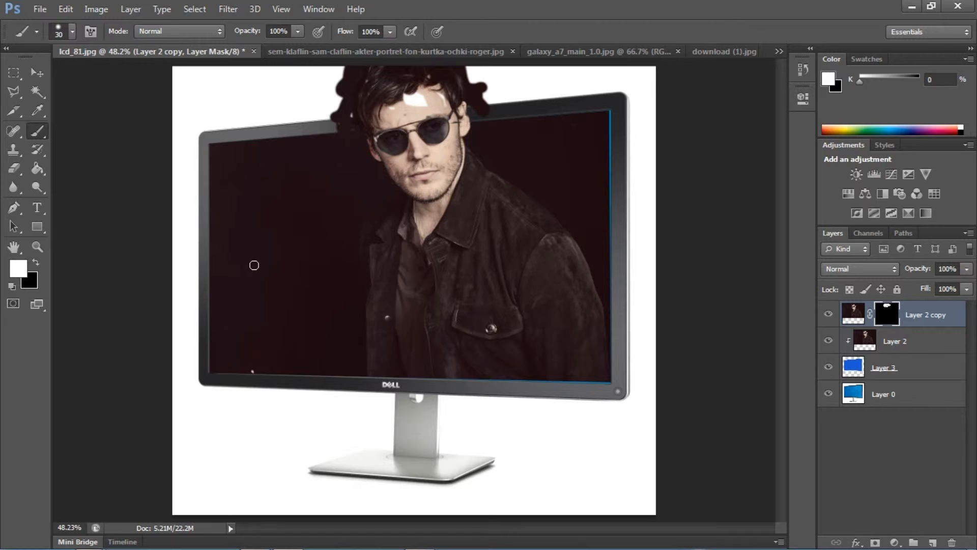
pyautogui.click(34, 265)
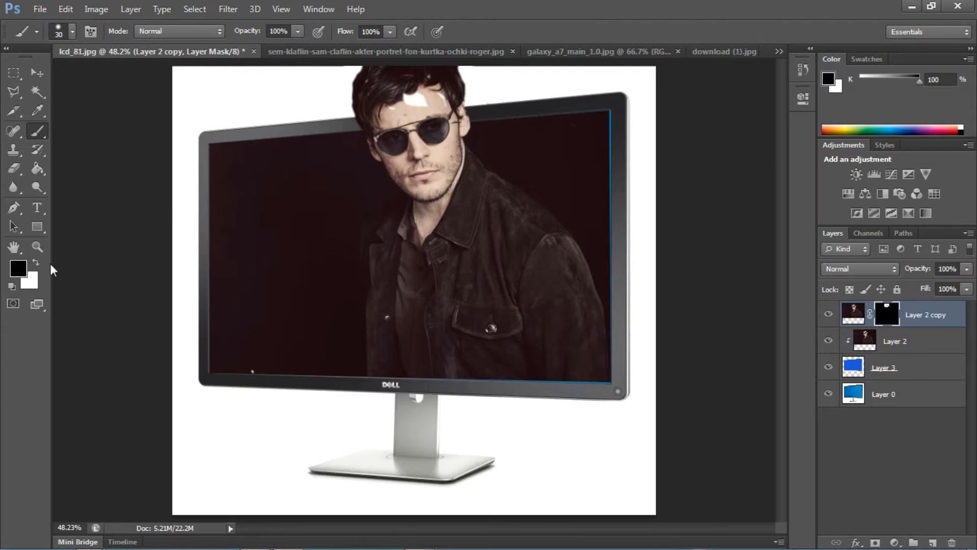
# Step: Paint white on the portrait copy's mask to fill the missing patches on the man's forehead
pyautogui.press('x')
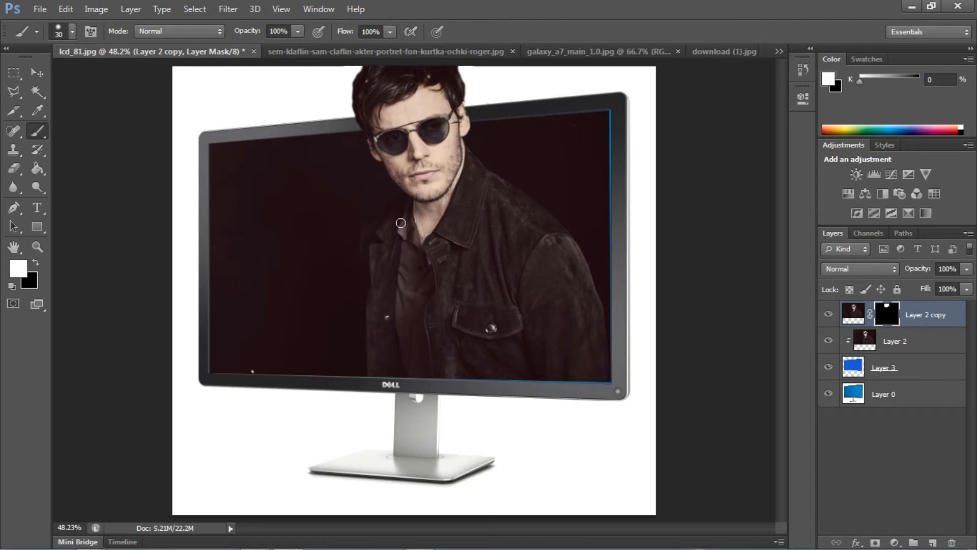
# Step: Select the thin blue strip along the monitor screen's bottom edge with the Polygonal Lasso
pyautogui.click(36, 73)
pyautogui.click(13, 91)
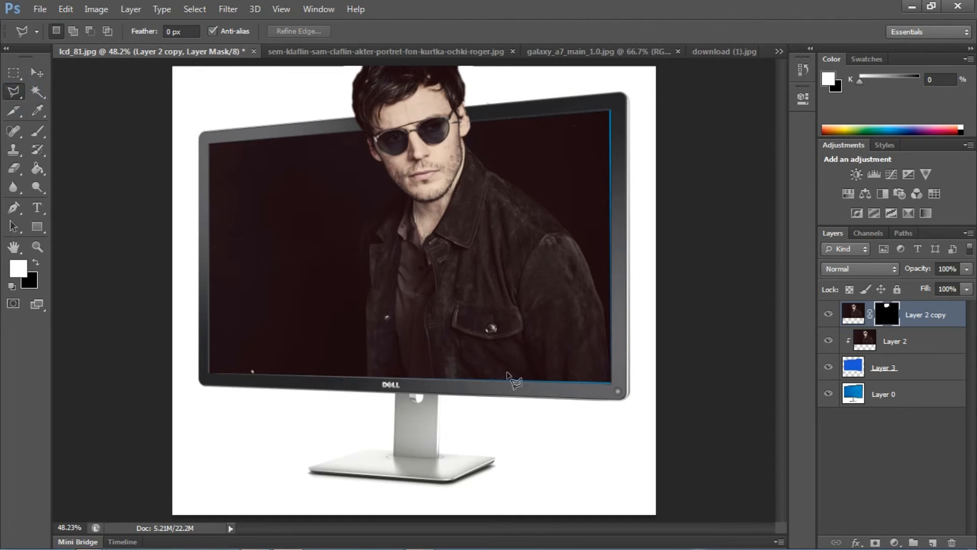
pyautogui.scroll(5, 529, 392)
pyautogui.press('alt')
pyautogui.moveTo(291, 292); pyautogui.dragTo(351, 289)
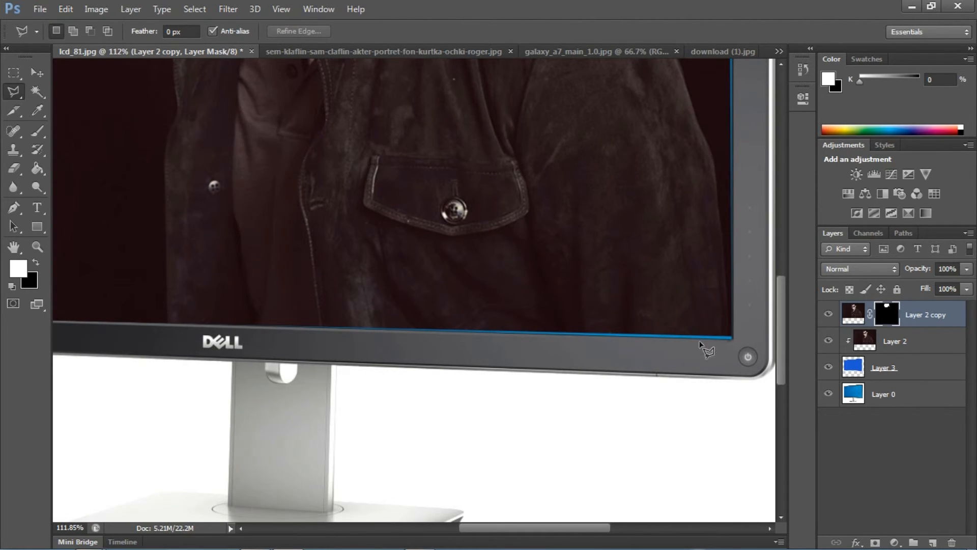
pyautogui.click(732, 338)
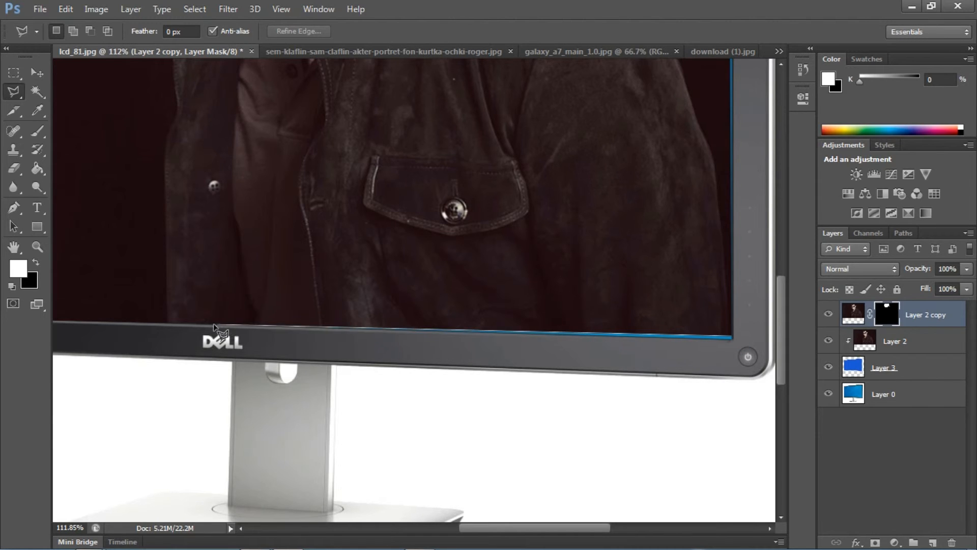
pyautogui.click(173, 323)
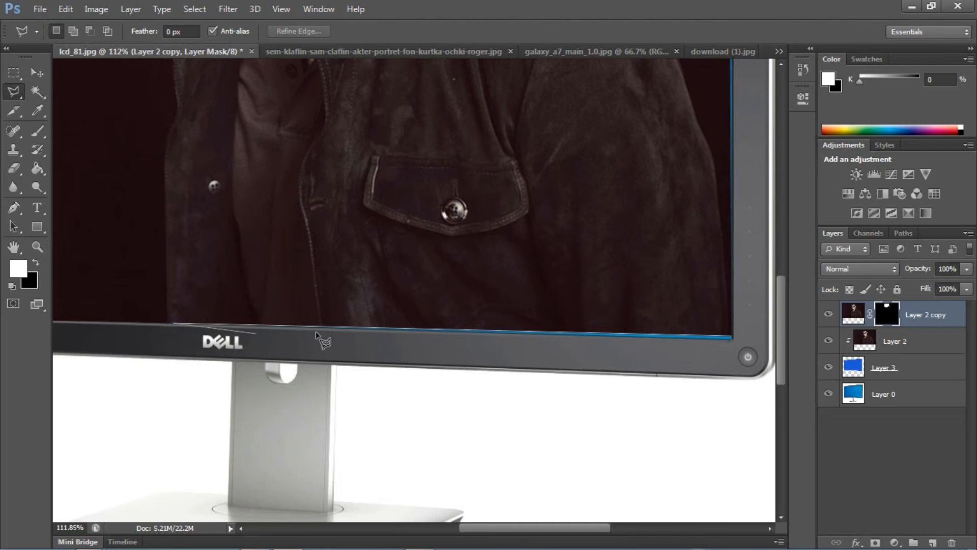
pyautogui.click(732, 338)
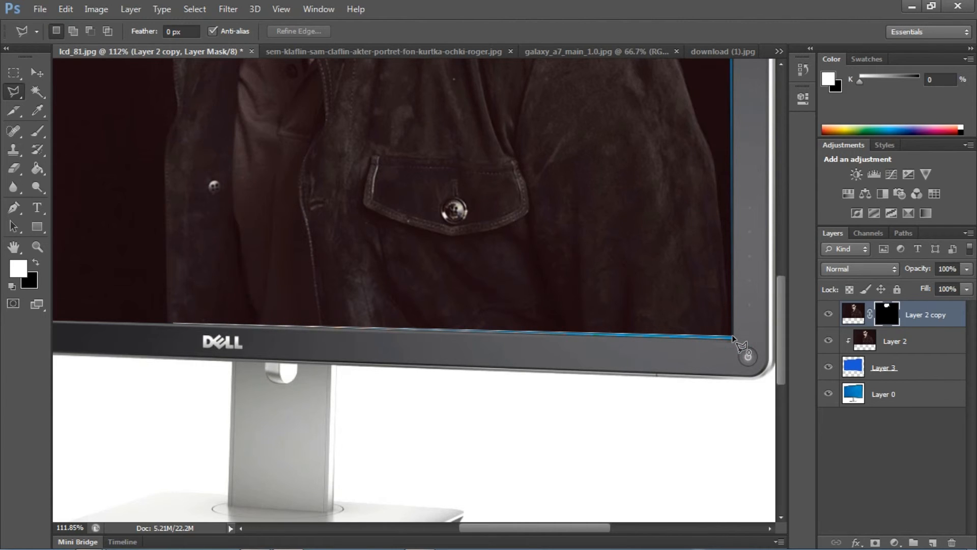
pyautogui.press('i')
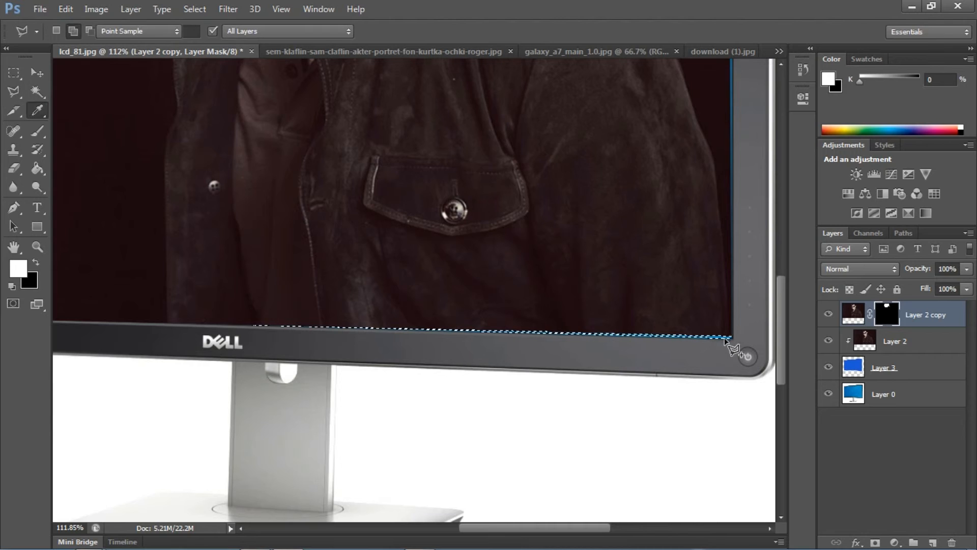
# Step: Try a Content-Aware fill at 100% opacity in the selected strip on the portrait copy's mask, and deselect
pyautogui.hotkey('shift', 'F5')
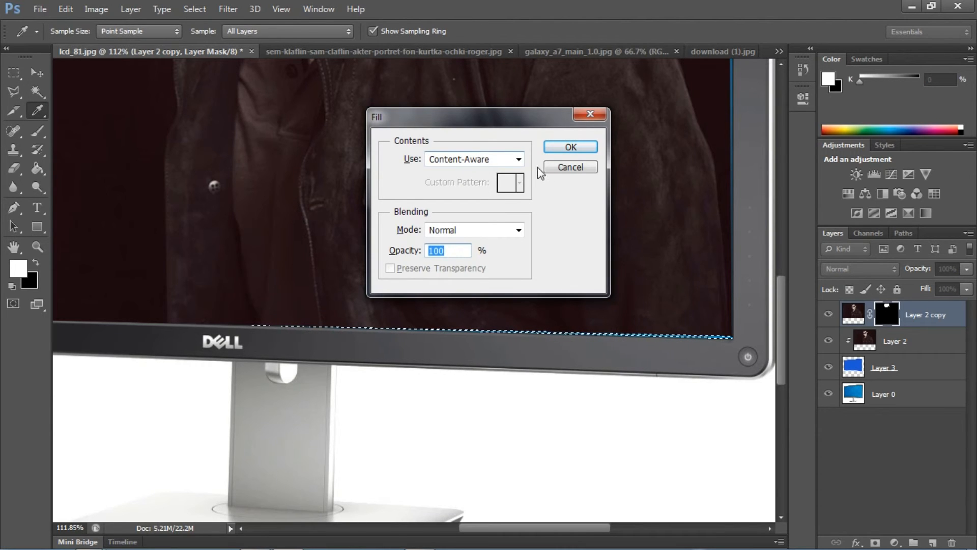
pyautogui.click(570, 147)
pyautogui.press('l')
pyautogui.hotkey('ctrl', 'd')
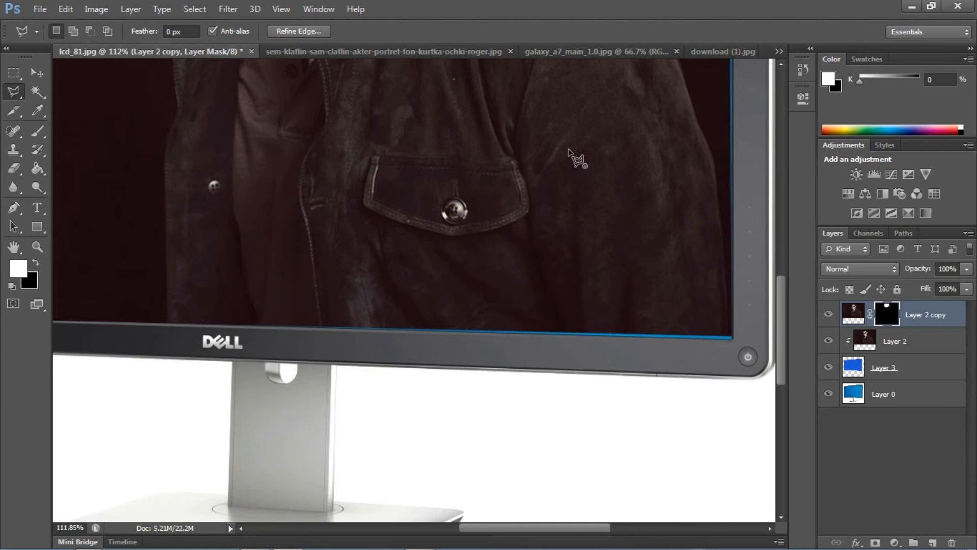
# Step: Restore the strip selection, try a Content-Aware fill at 100% opacity on the clipped Layer 2, and deselect
pyautogui.click(568, 149)
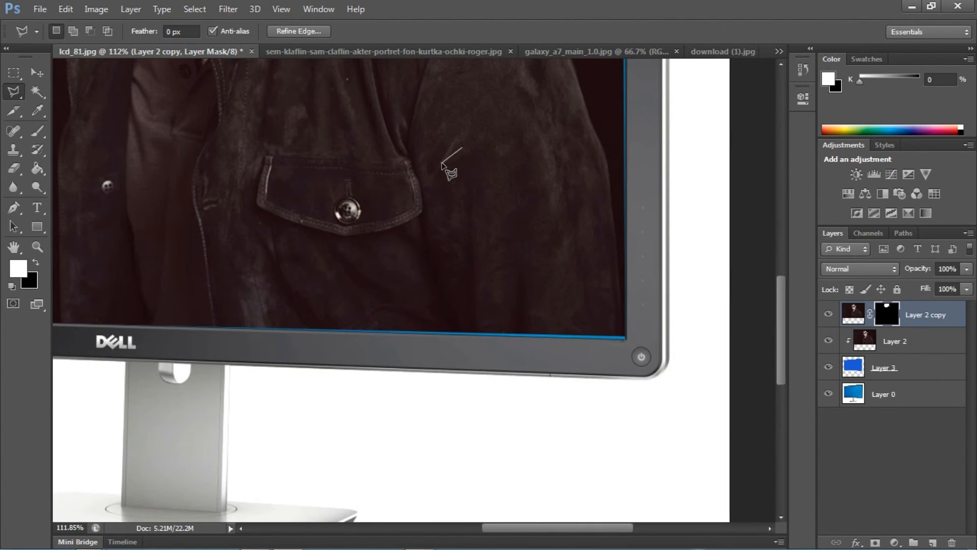
pyautogui.press('Return')
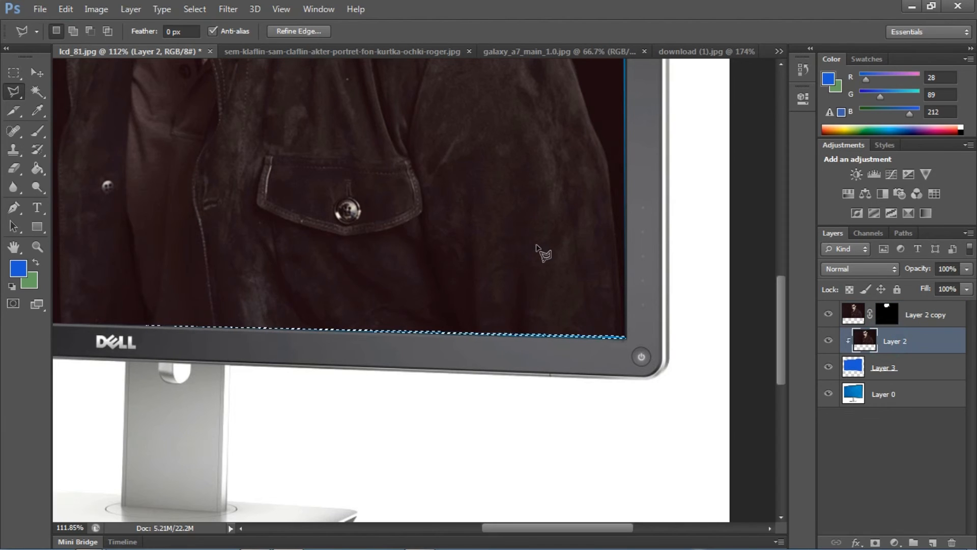
pyautogui.hotkey('shift', 'F5')
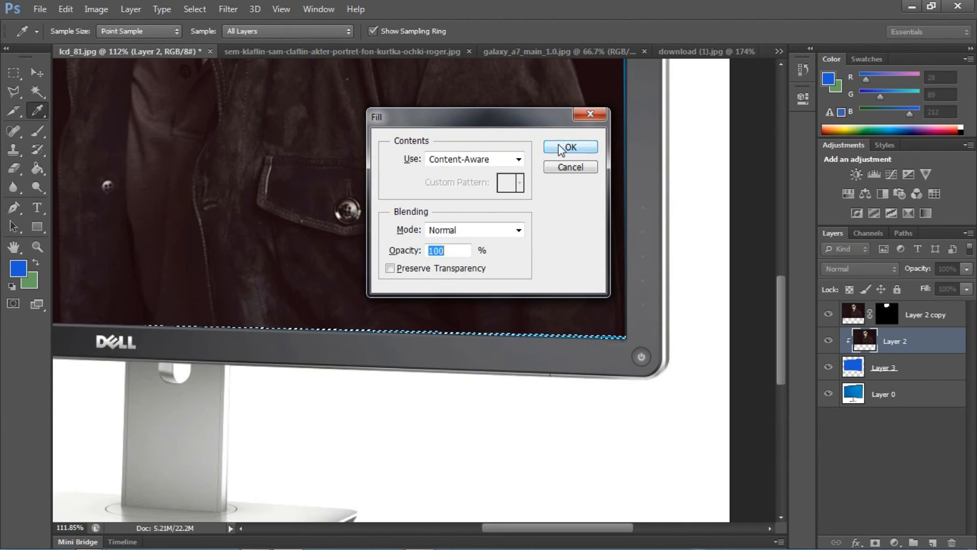
pyautogui.press('Return')
pyautogui.click(559, 144)
pyautogui.press('Escape')
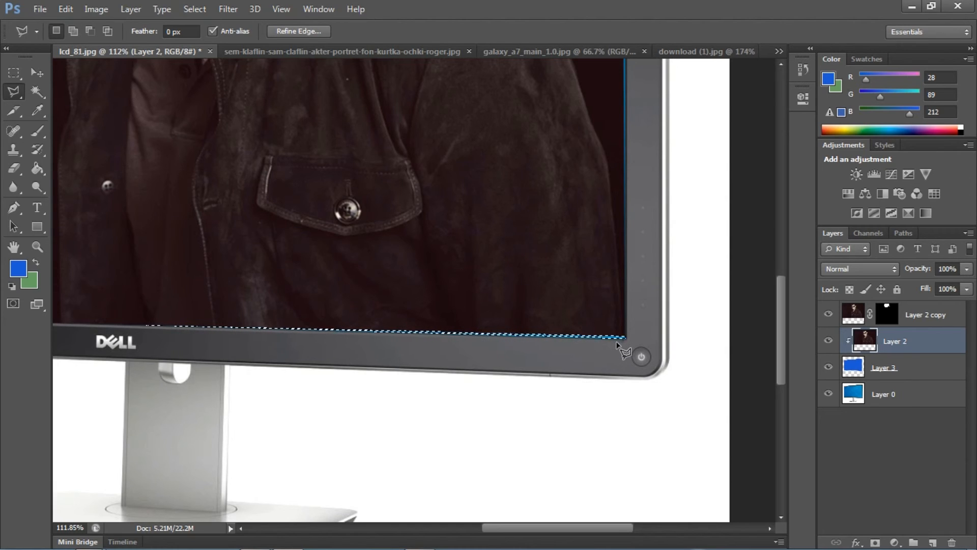
pyautogui.hotkey('ctrl', 'd')
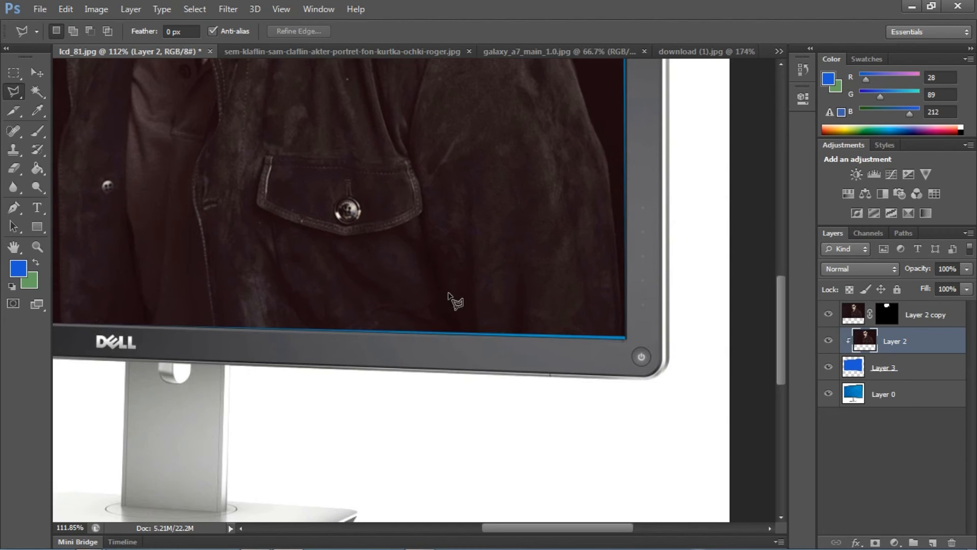
# Step: Save the composition as a JPEG named 321 in the download folder
pyautogui.hotkey('ctrl', '0')
pyautogui.hotkey('ctrl', 'shift', 's')
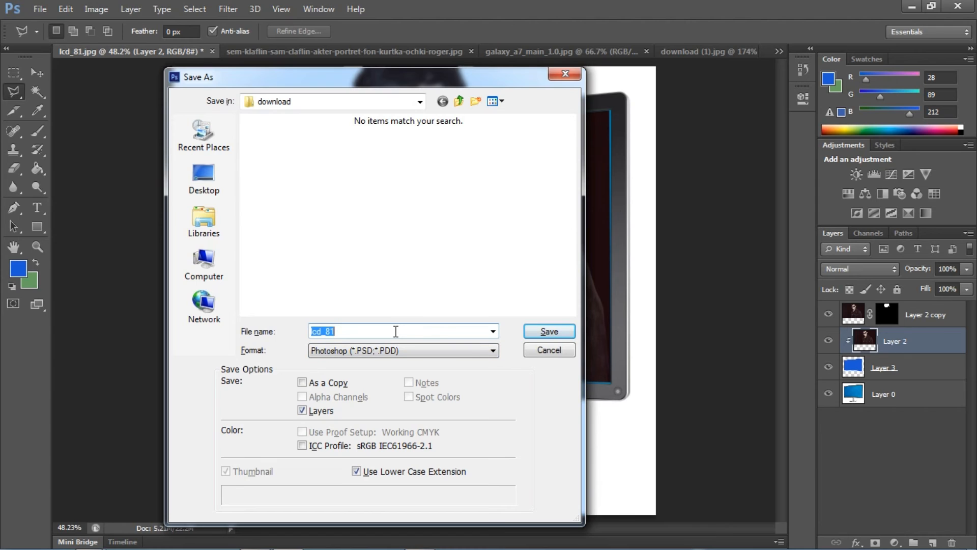
pyautogui.write('321')
pyautogui.click(387, 350)
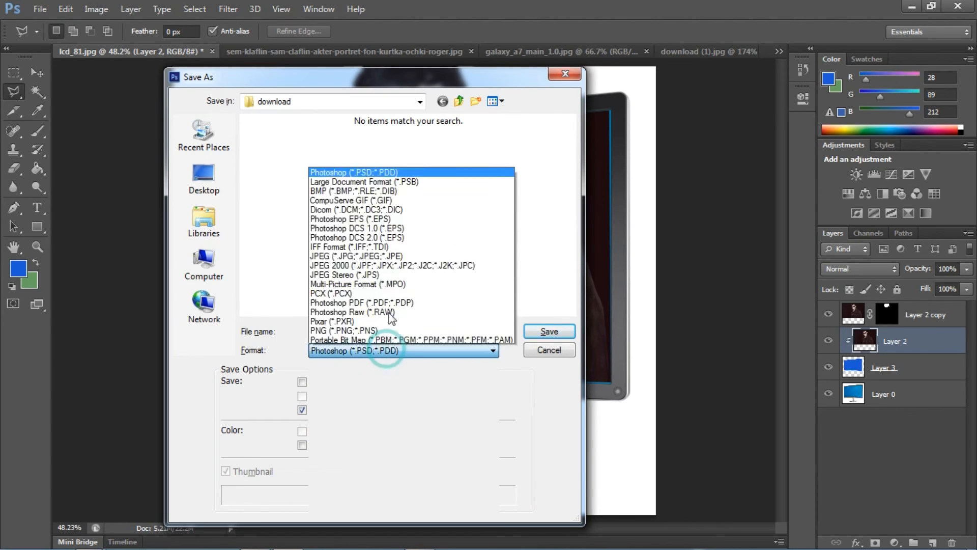
pyautogui.press('j')
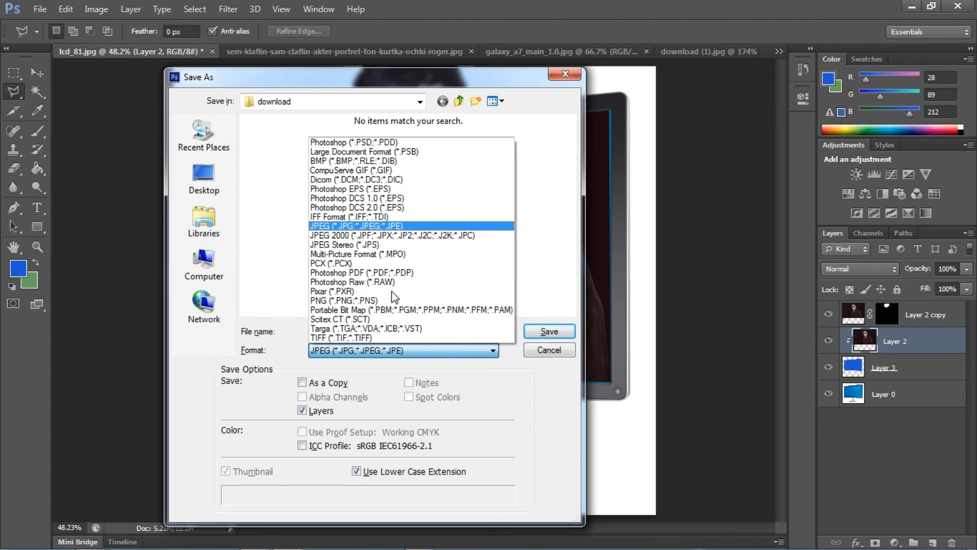
pyautogui.press('Return')
pyautogui.click(535, 336)
# Step: Raise the JPEG quality to the largest-file setting with the Baseline ("Standard") format and finish saving
pyautogui.click(503, 200)
pyautogui.moveTo(504, 200); pyautogui.dragTo(545, 199)
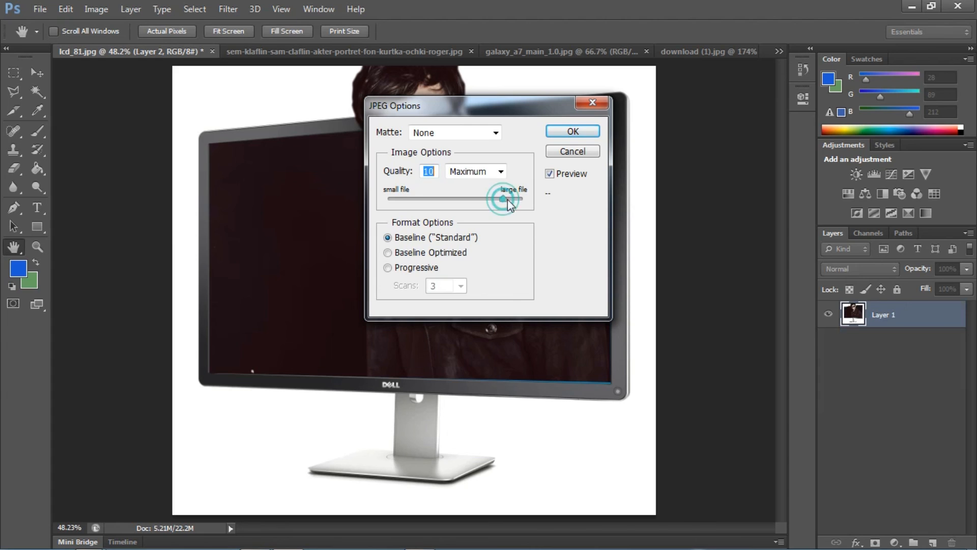
pyautogui.click(585, 132)
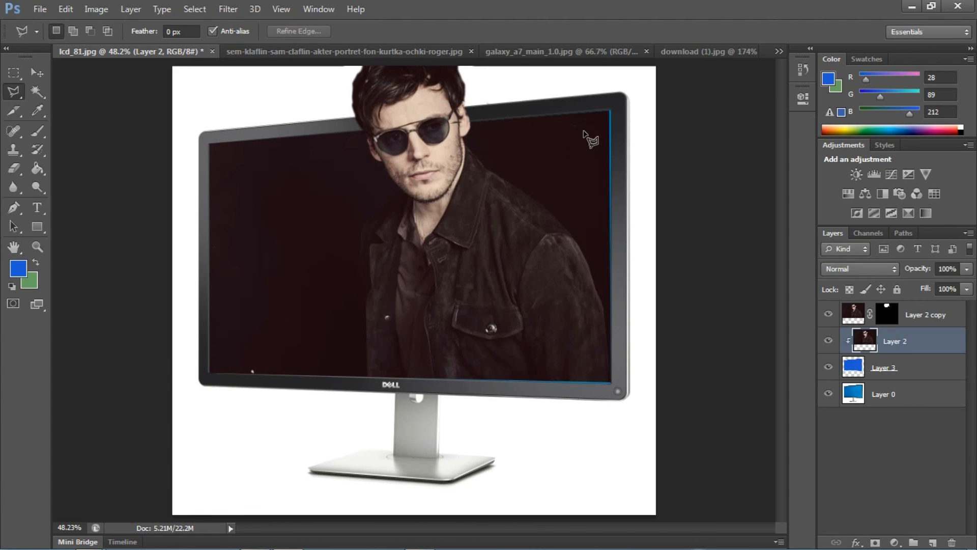